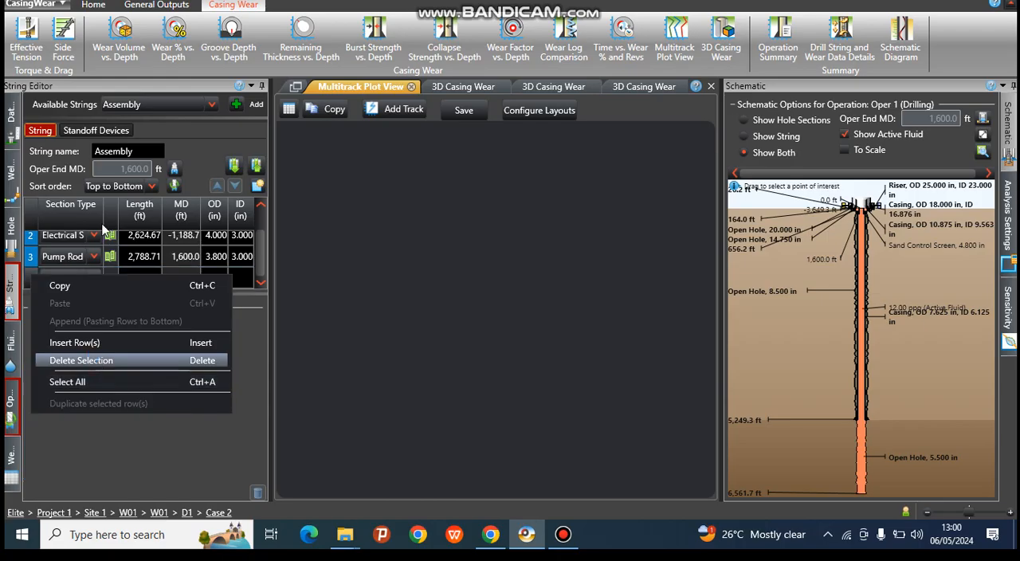
Step: Delete the Pump Rod, Electrical Submersible Pump and Tubing sections from the Assembly string
left_click(34, 263)
right_click(34, 262)
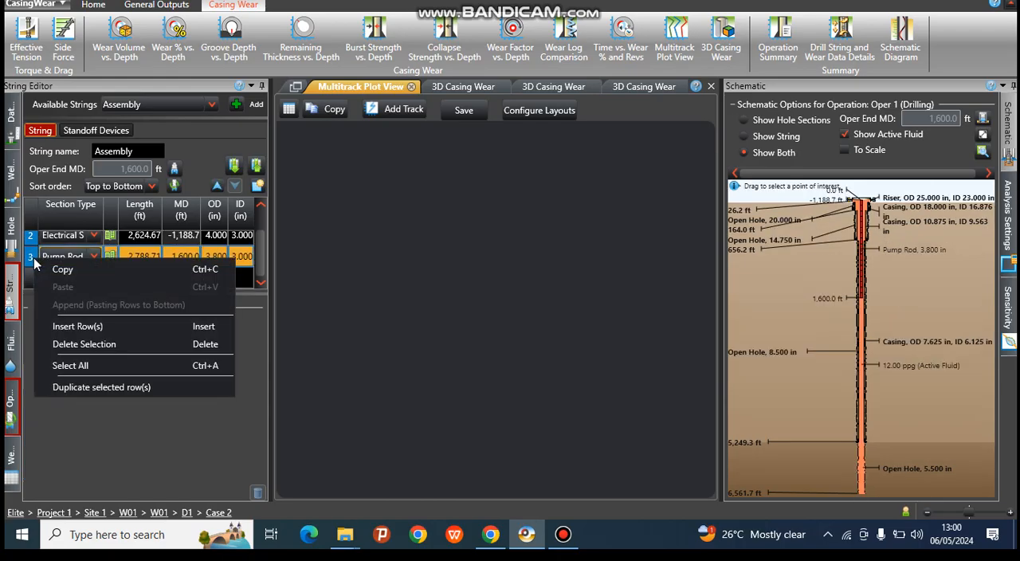
left_click(67, 349)
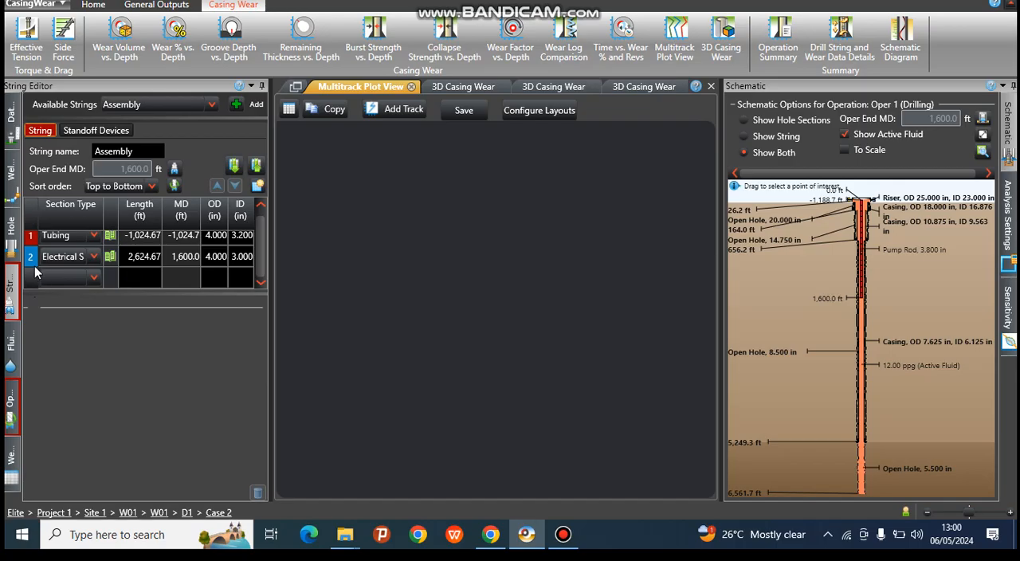
left_click(30, 264)
right_click(30, 264)
left_click(82, 345)
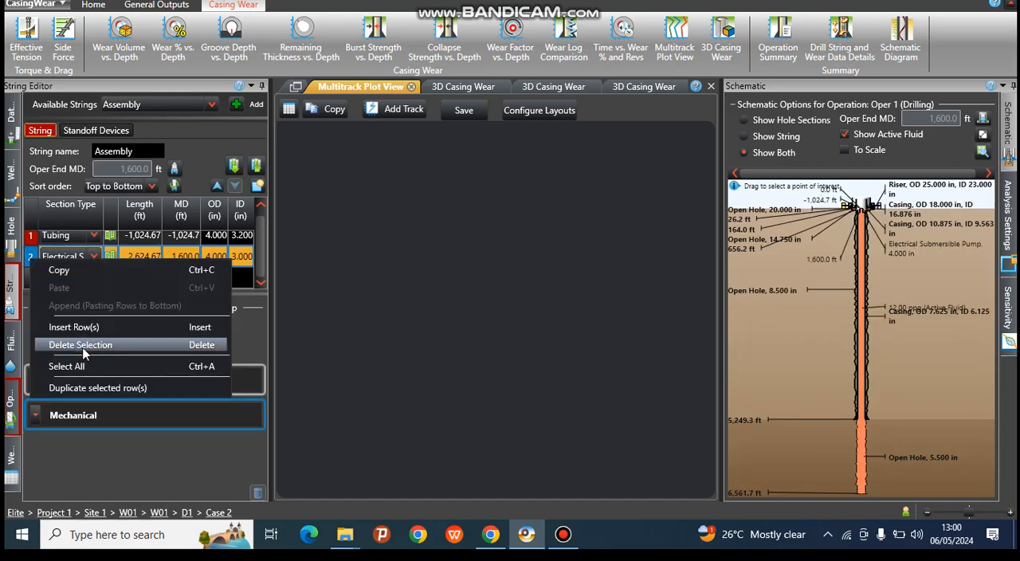
right_click(32, 249)
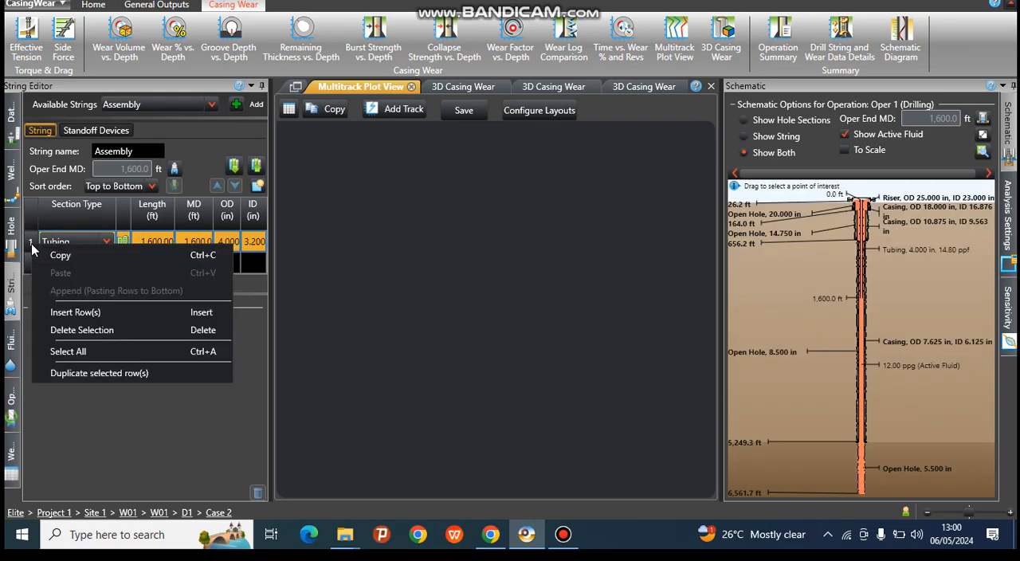
left_click(70, 331)
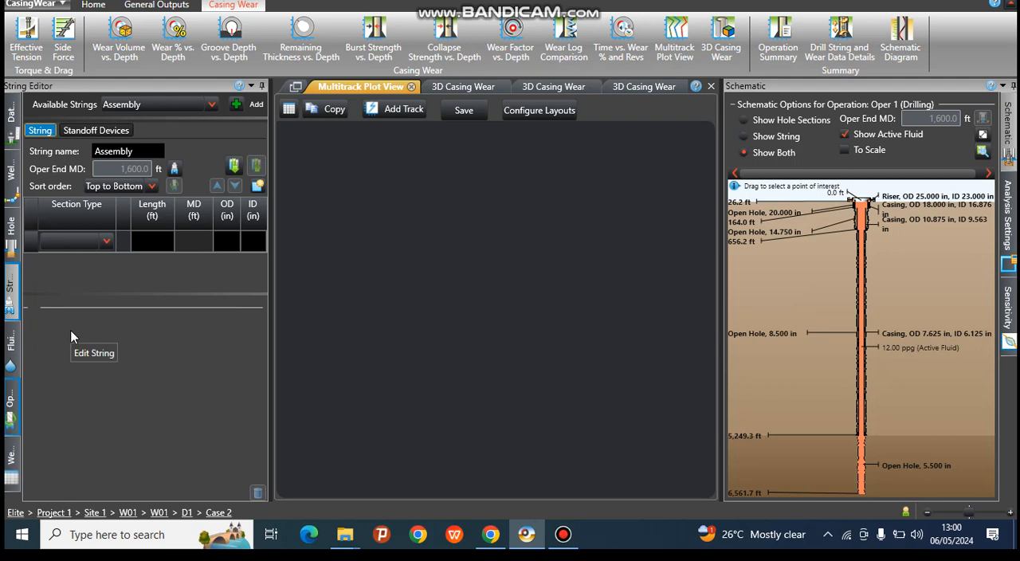
Step: View the Operations Wear Analysis Table and open a new 3D Casing Wear output
left_click(11, 415)
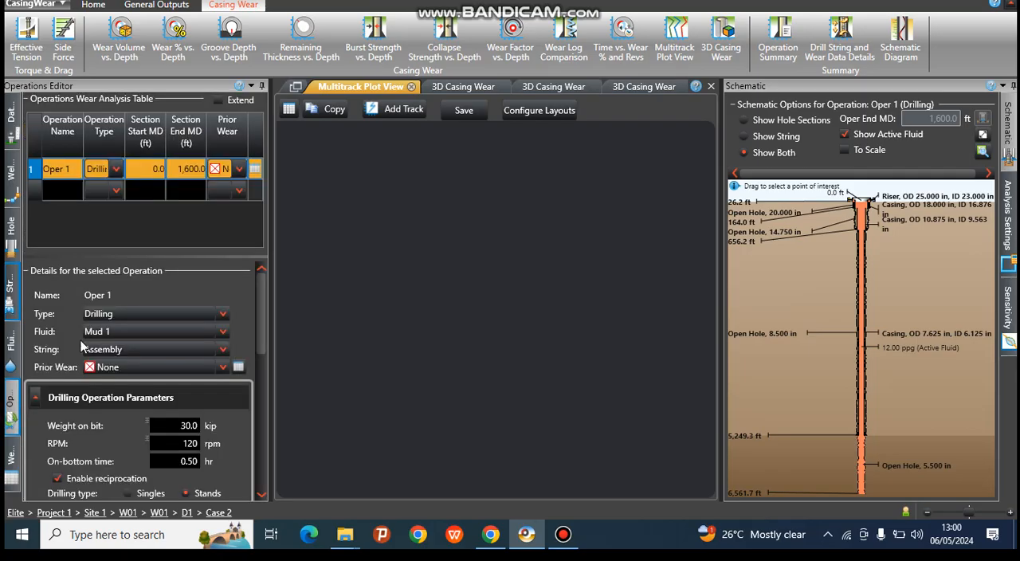
left_click(219, 101)
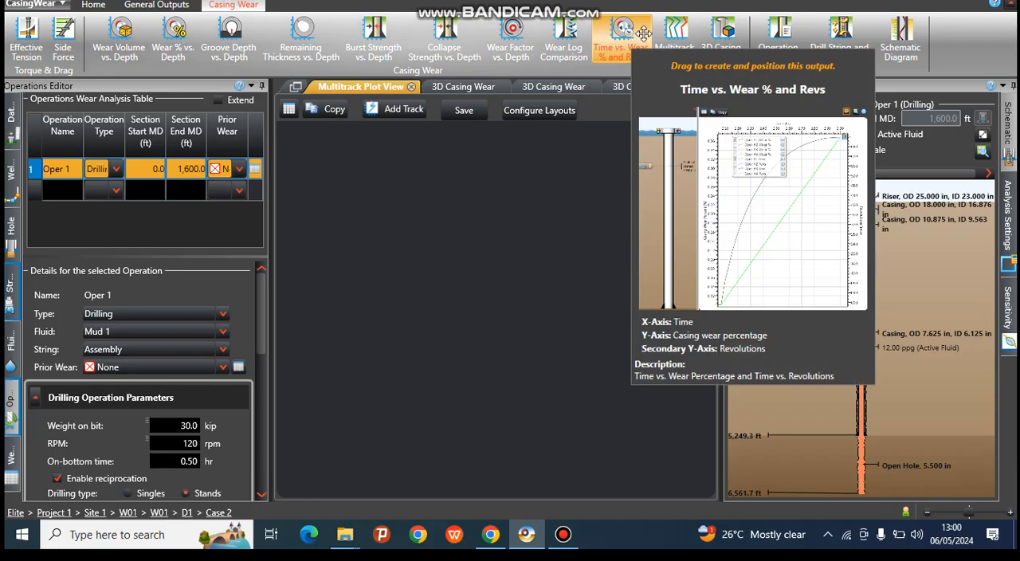
left_click(714, 35)
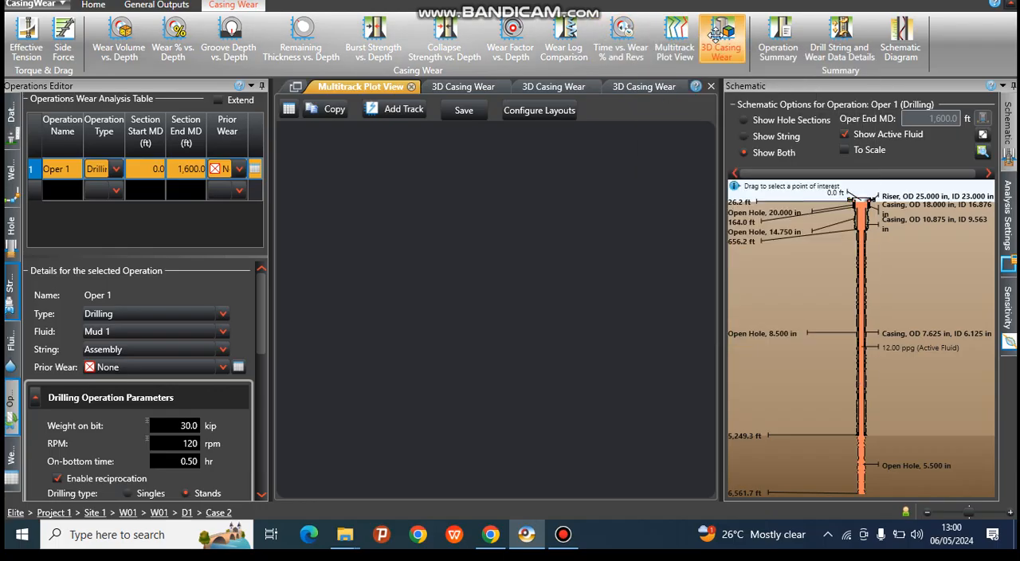
left_click(715, 35)
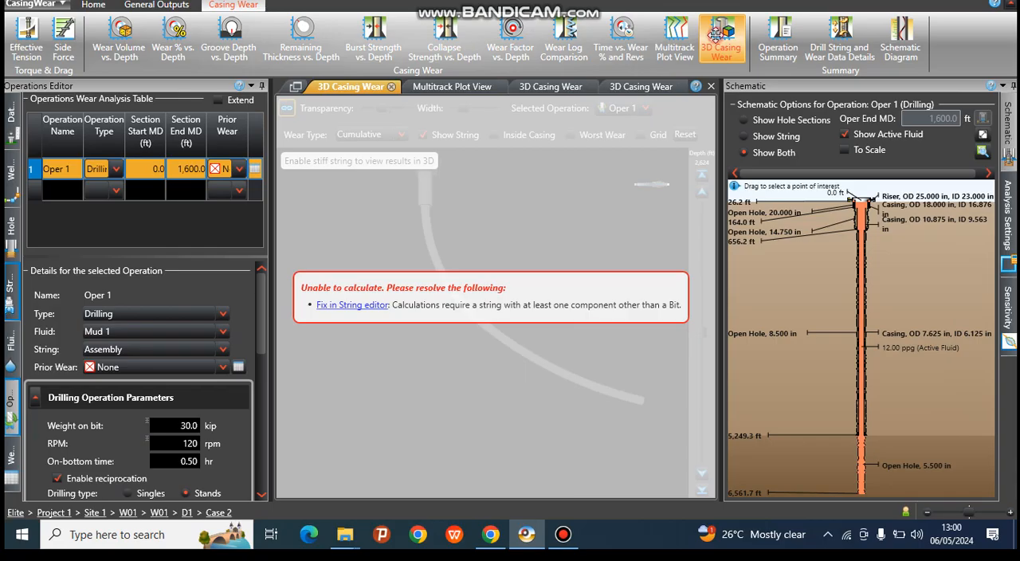
Step: Follow the fix link to the String Editor and add a Tubing section to the empty Assembly string
left_click(347, 309)
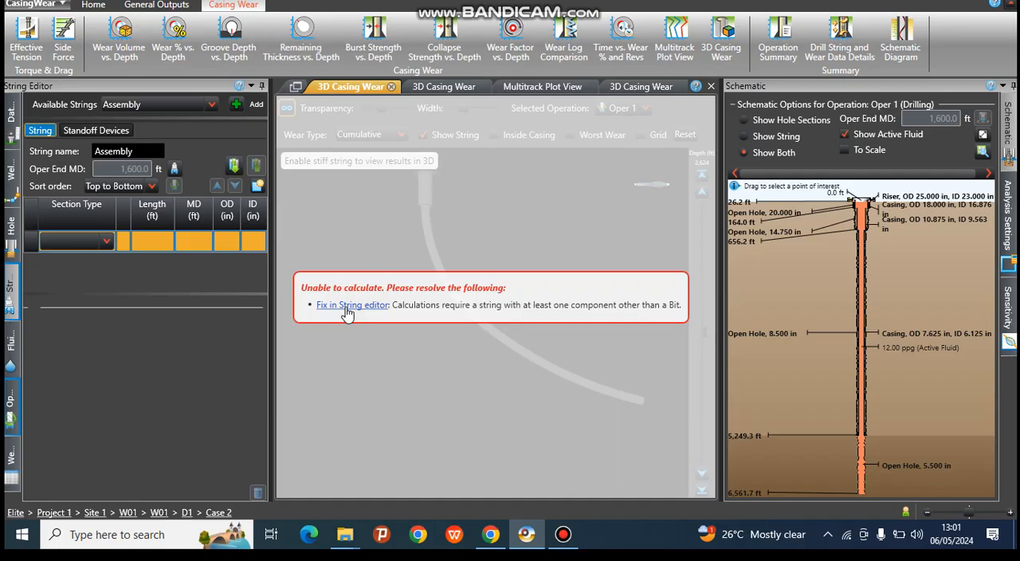
left_click(103, 248)
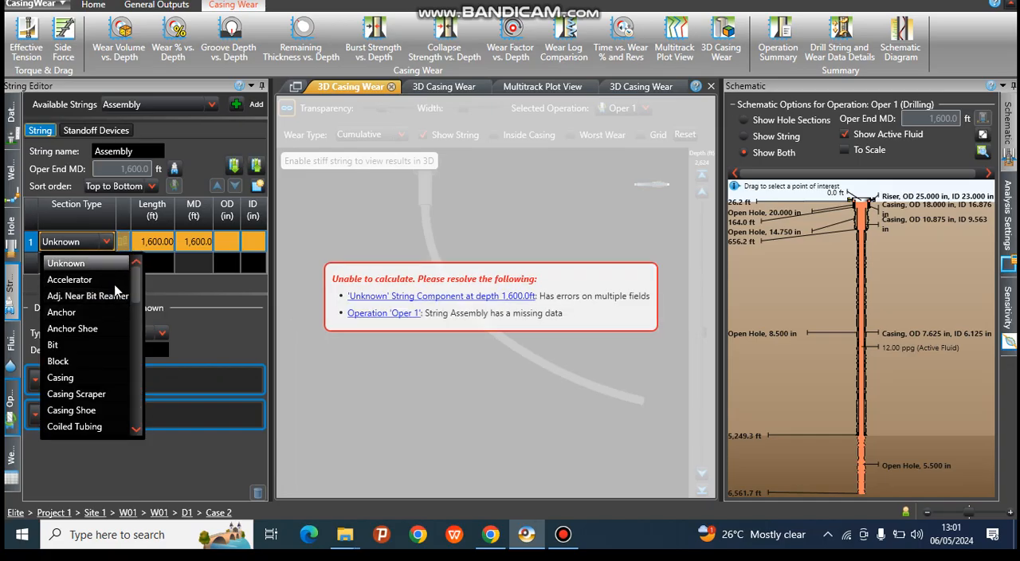
left_click(137, 430)
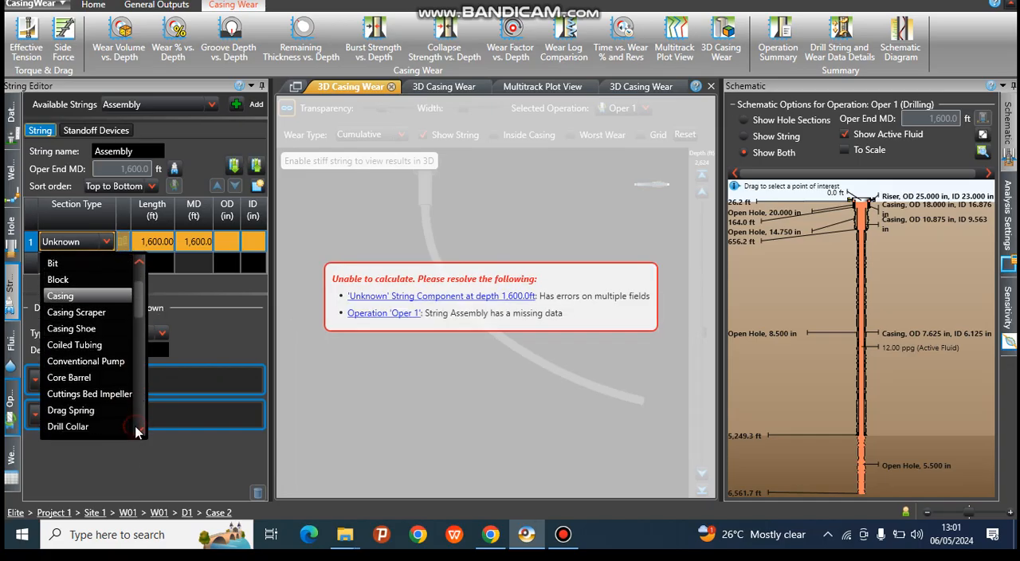
left_click(136, 430)
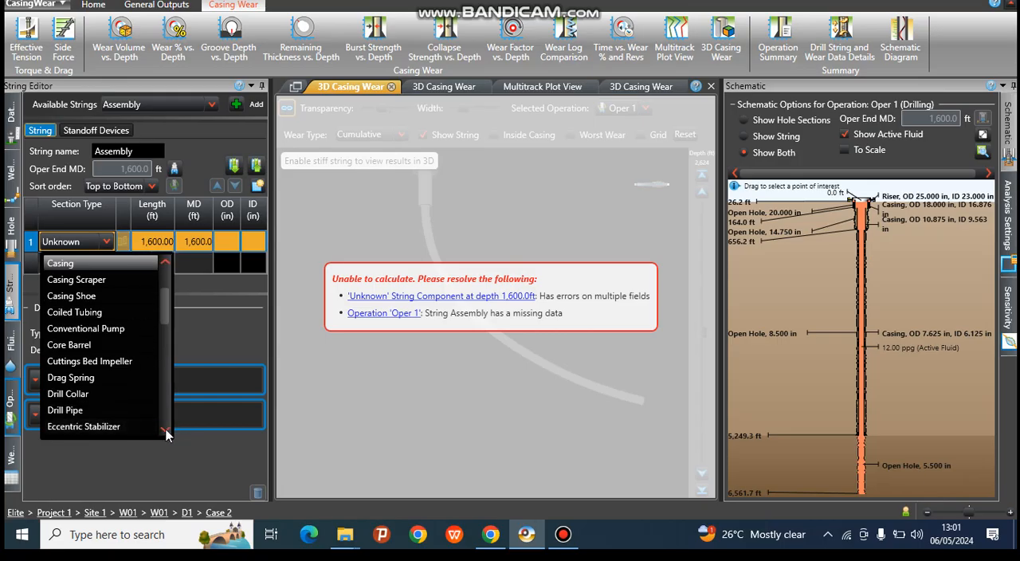
scroll(168, 430, "down", 6)
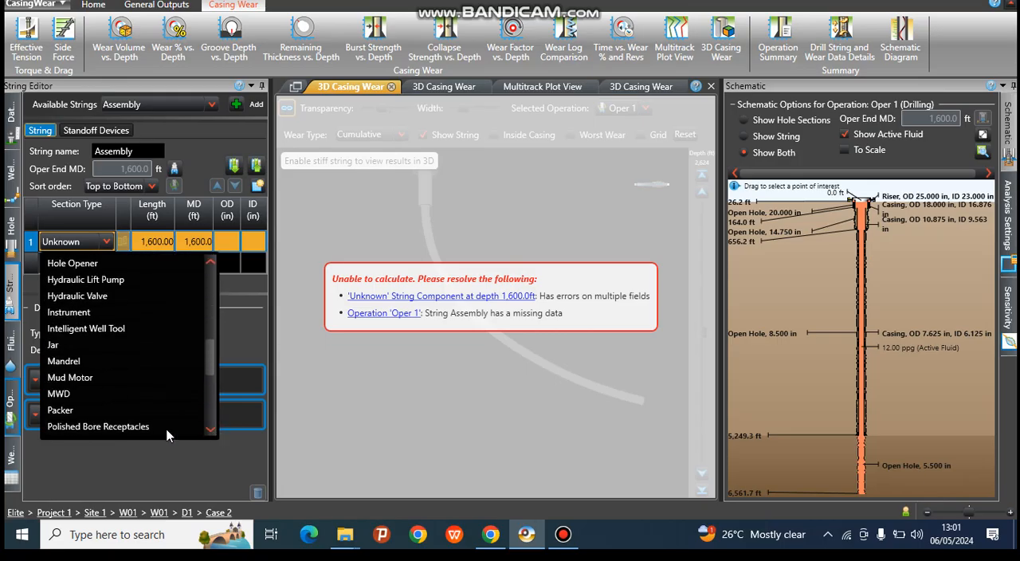
left_click(210, 430)
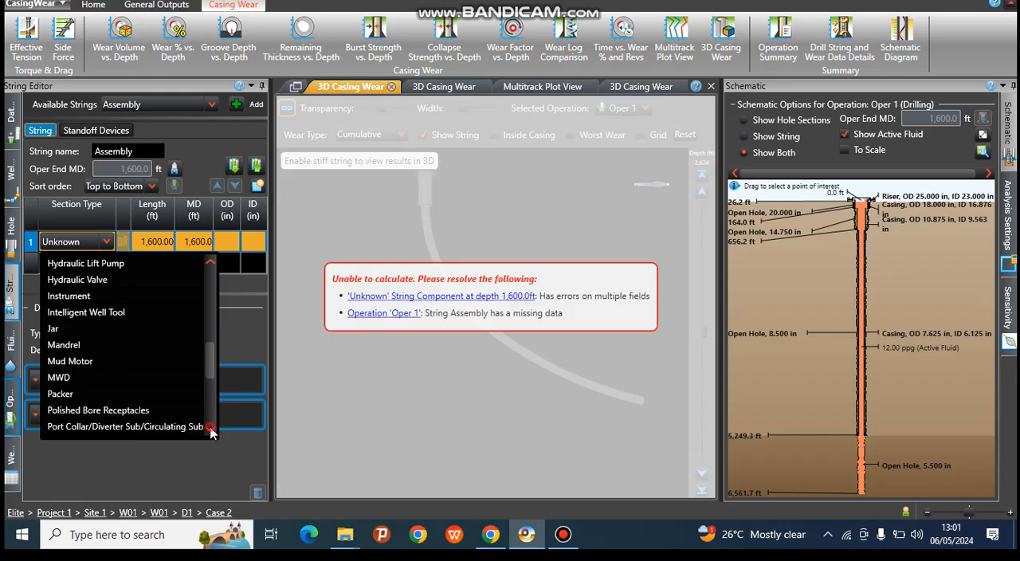
left_click(210, 429)
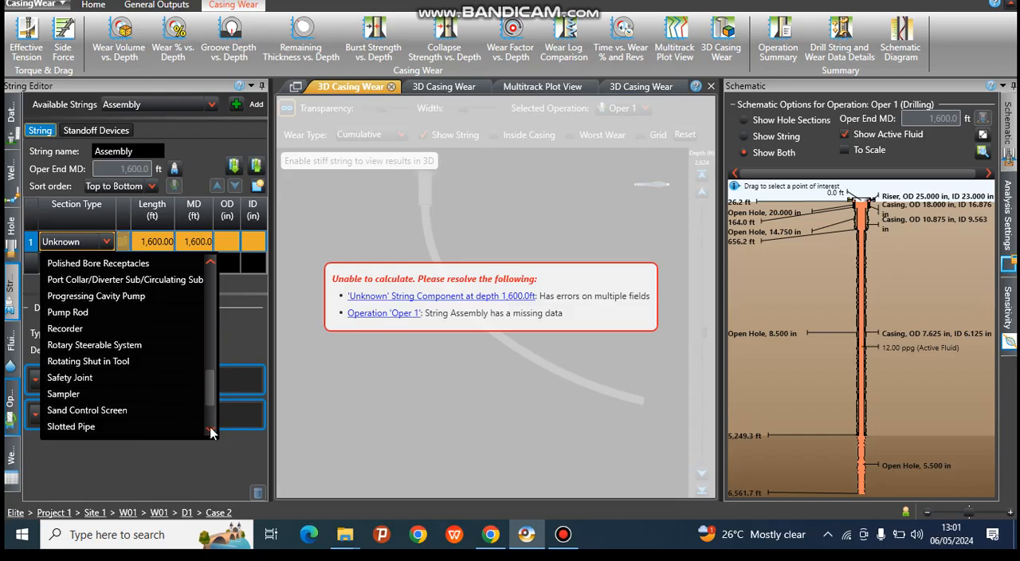
left_click(211, 430)
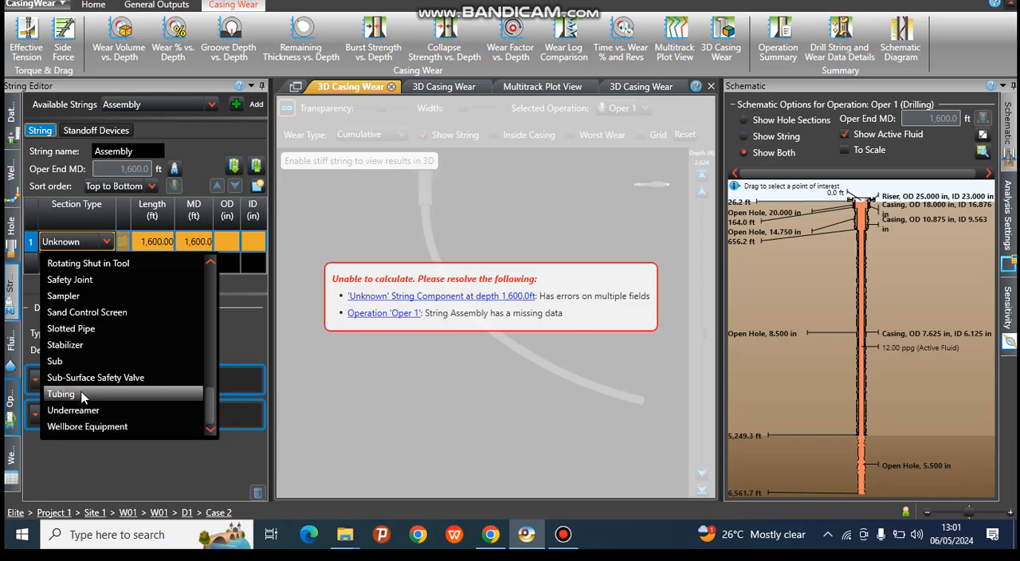
left_click(82, 396)
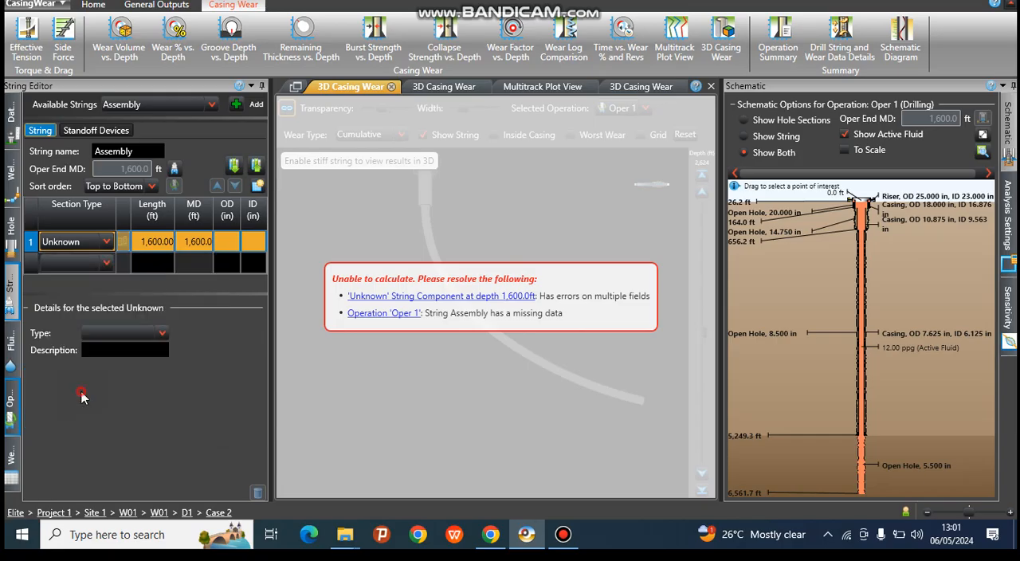
Step: Assign the 4 in, 14.8 ppf, K-55, VAM TOP pipe from the Casing/Tubing Catalog to the Tubing section
left_click(162, 335)
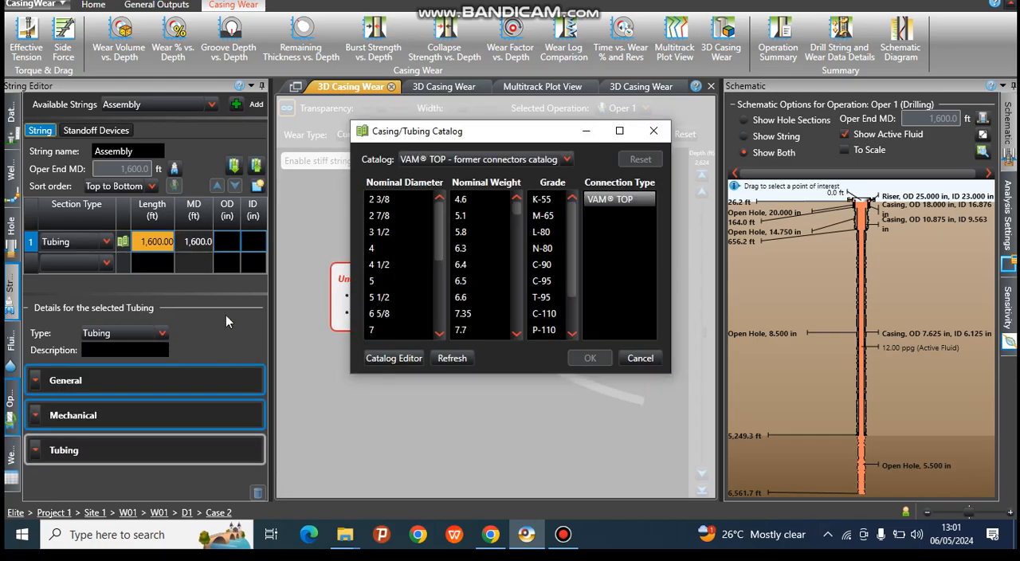
left_click(375, 247)
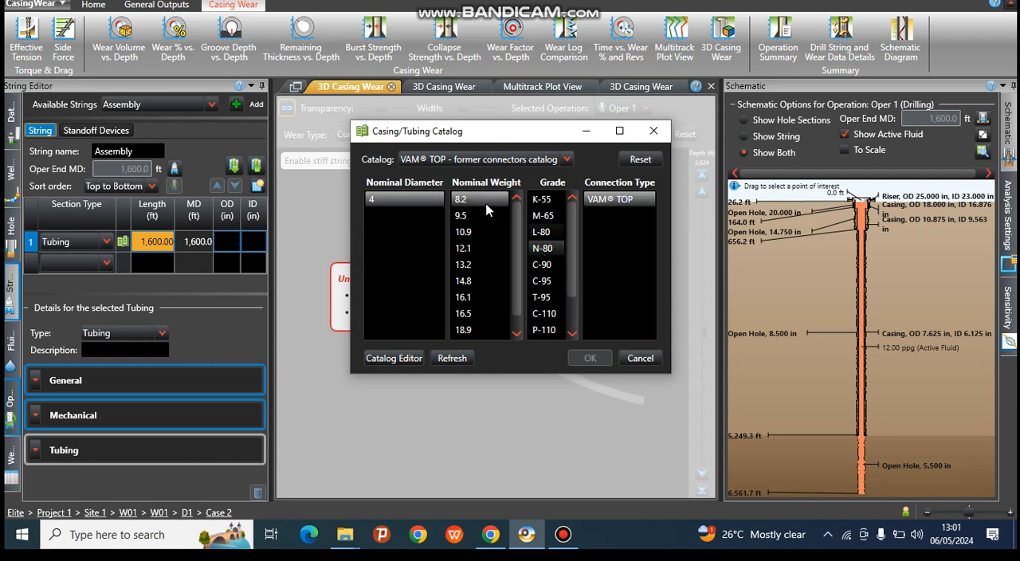
left_click(476, 221)
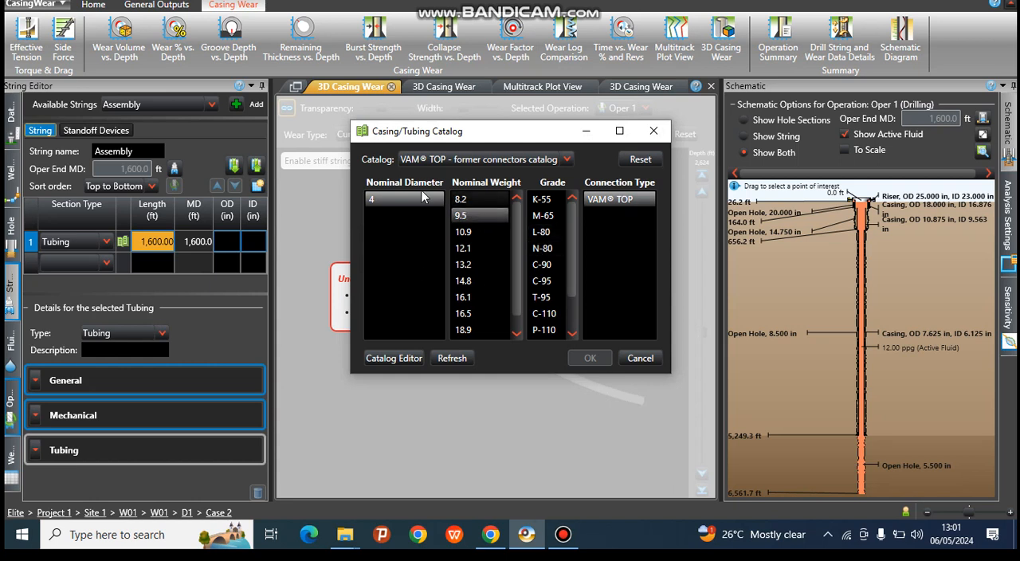
left_click(475, 280)
left_click(546, 204)
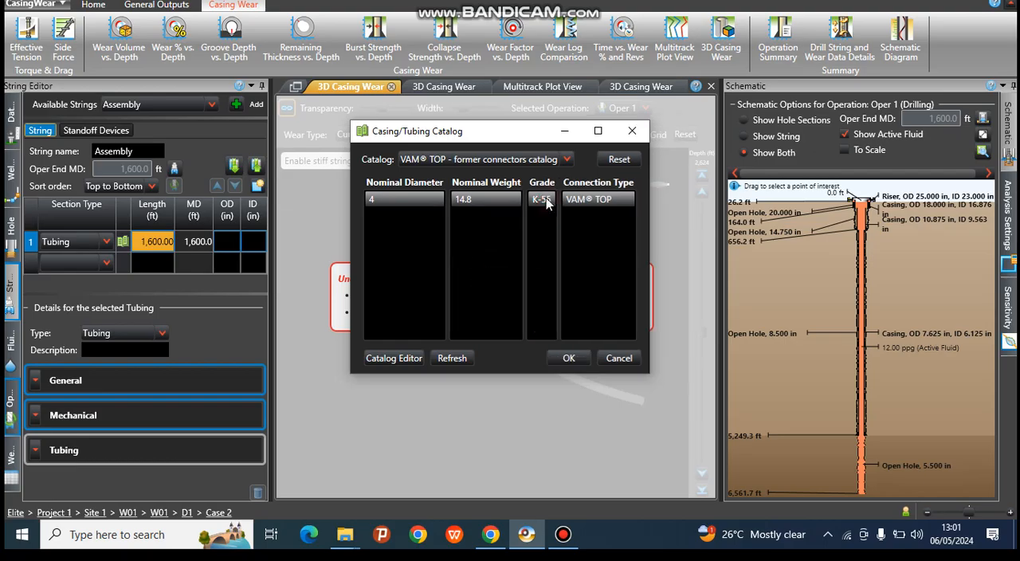
left_click(570, 359)
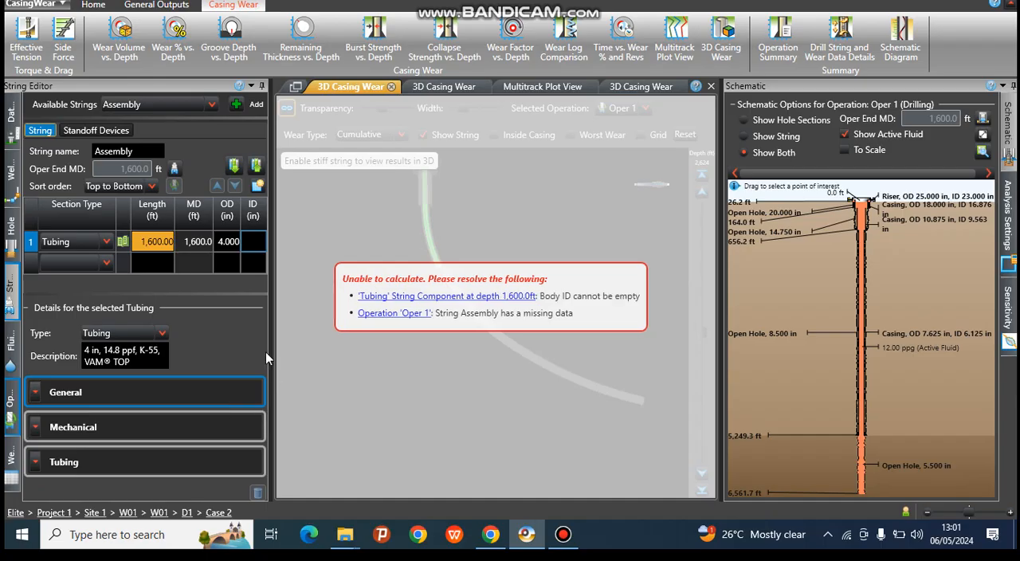
Step: Follow the missing Body ID error to the Tubing section and set its ID to 3.2 in
left_click(427, 296)
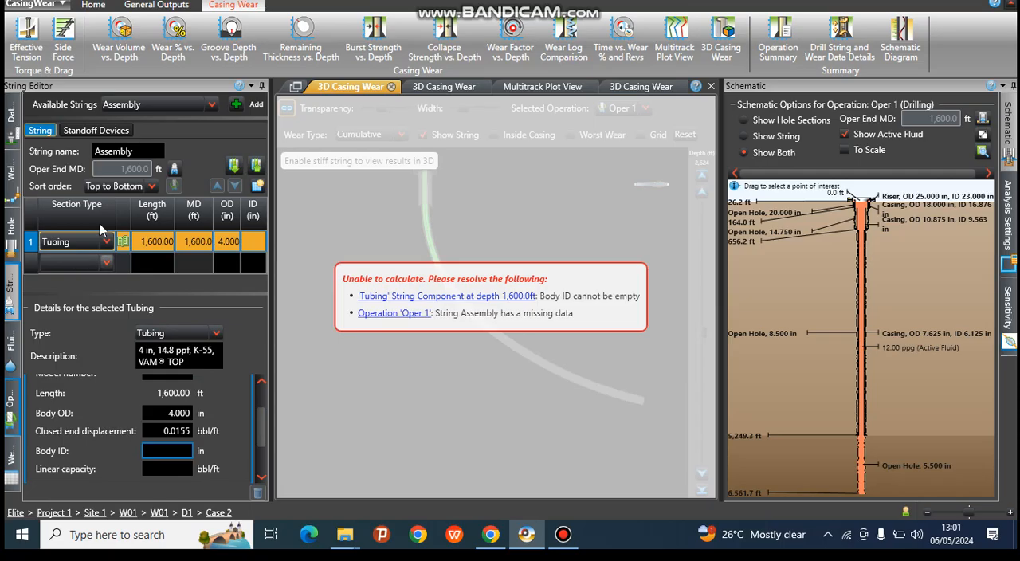
left_click(167, 251)
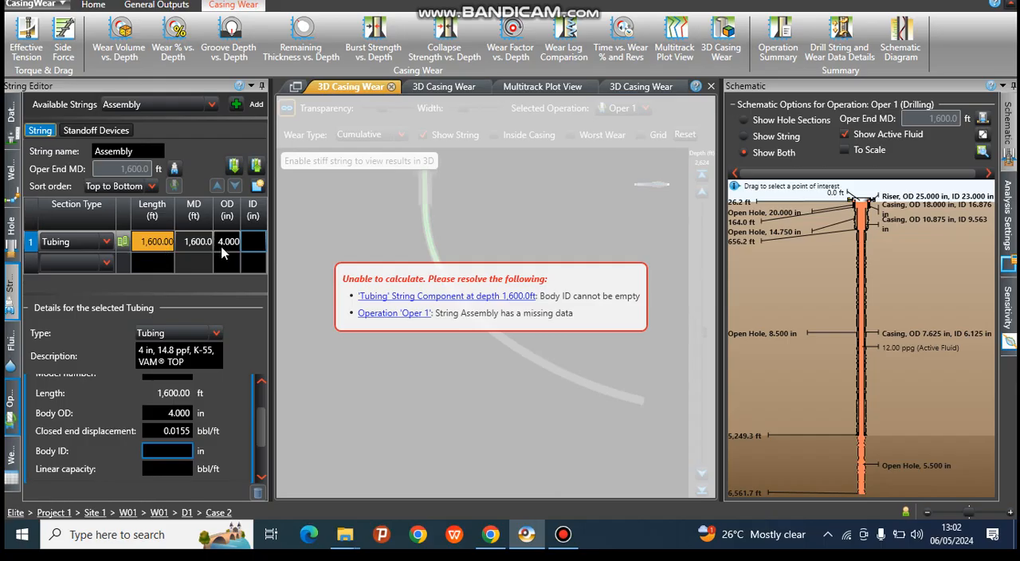
left_click(253, 239)
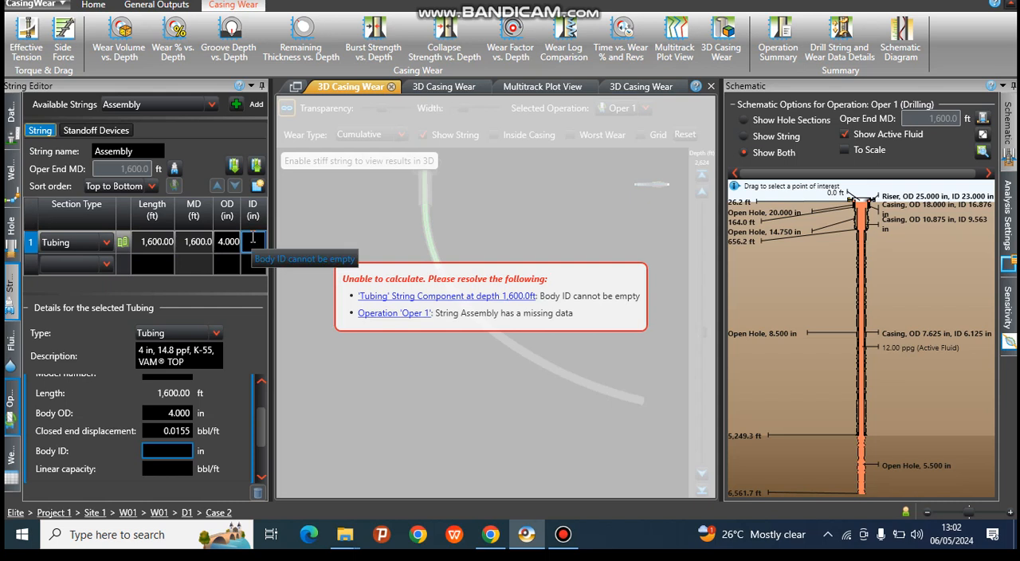
type("3.2")
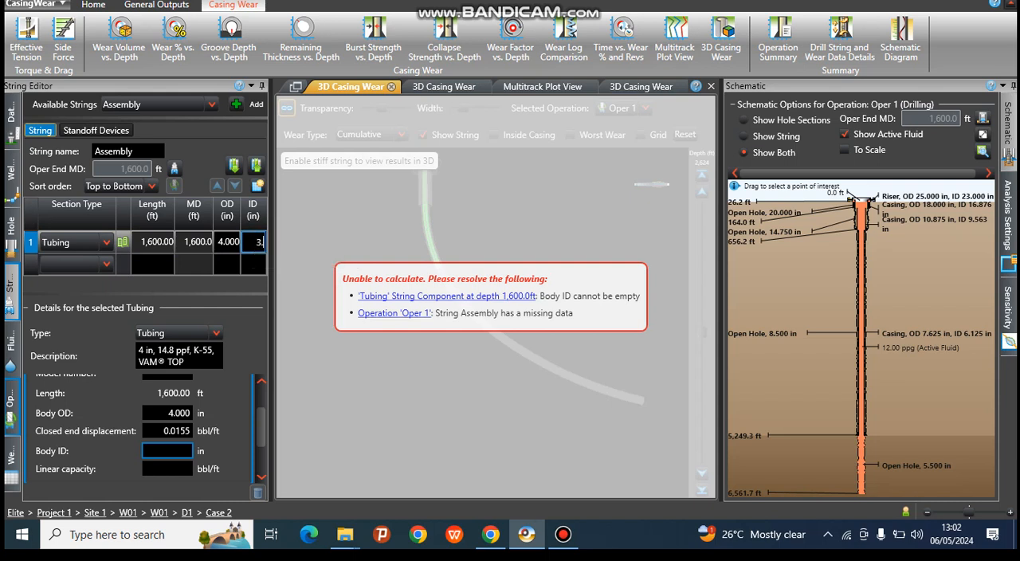
left_click(225, 246)
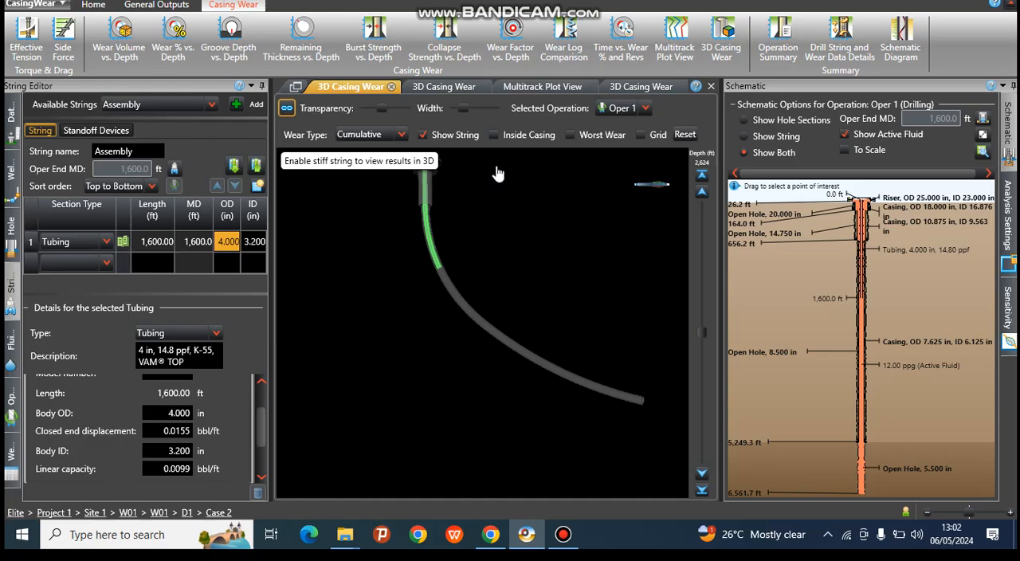
Step: Check the inside-casing view briefly and display worst wear, the grid and the string in the 3D Casing Wear plot
left_click(494, 135)
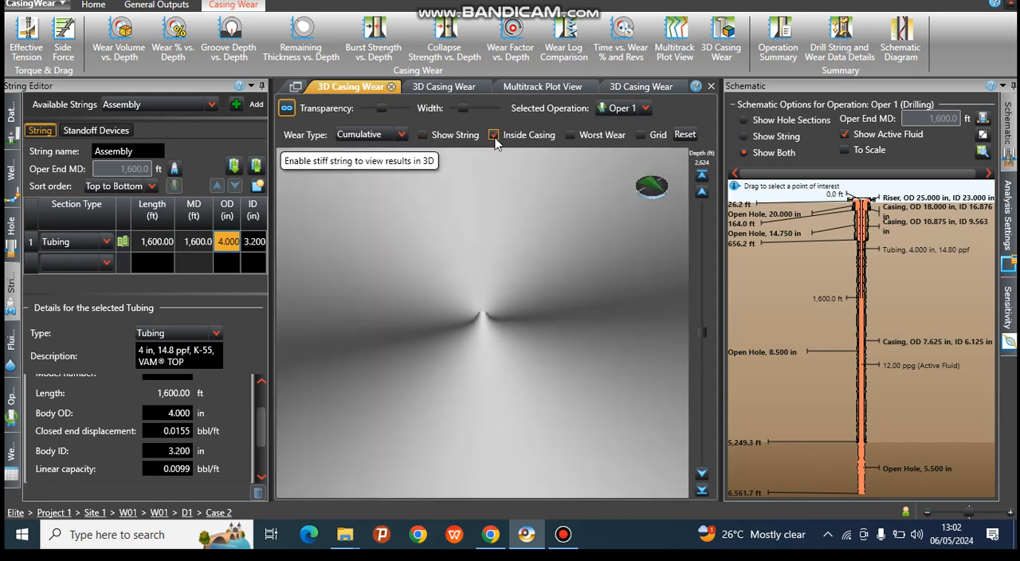
left_click(494, 135)
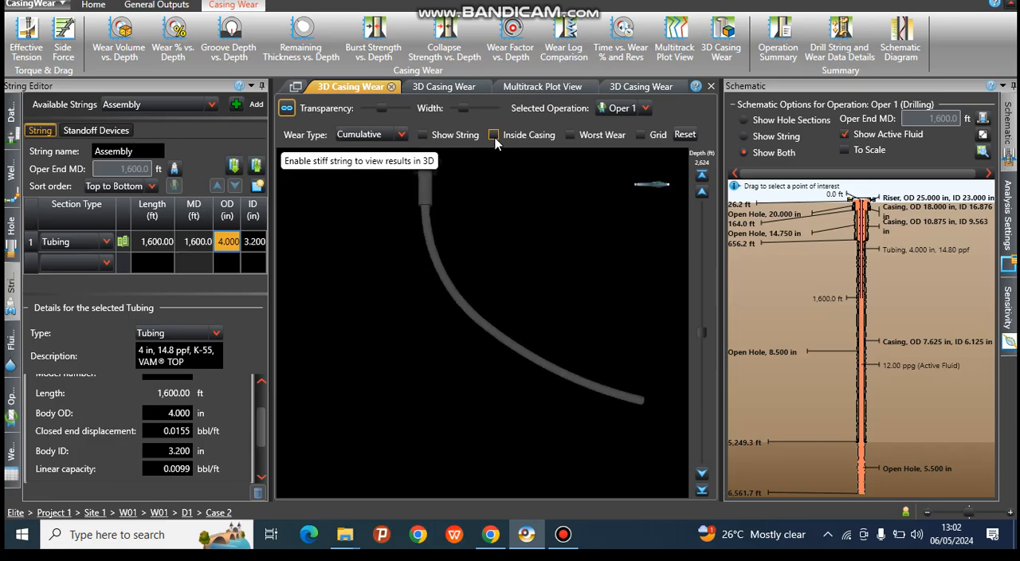
left_click(569, 135)
left_click(640, 135)
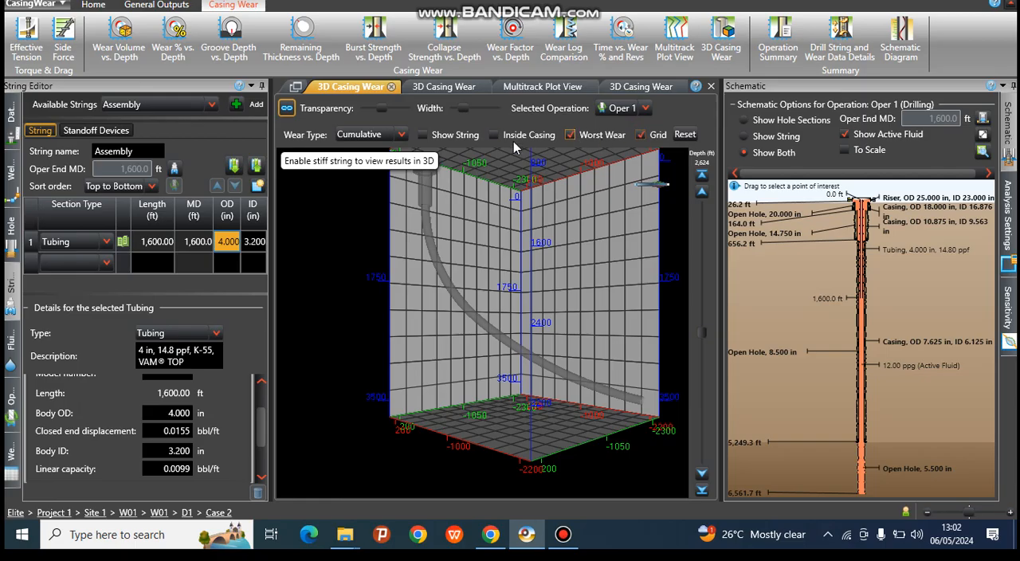
left_click(423, 135)
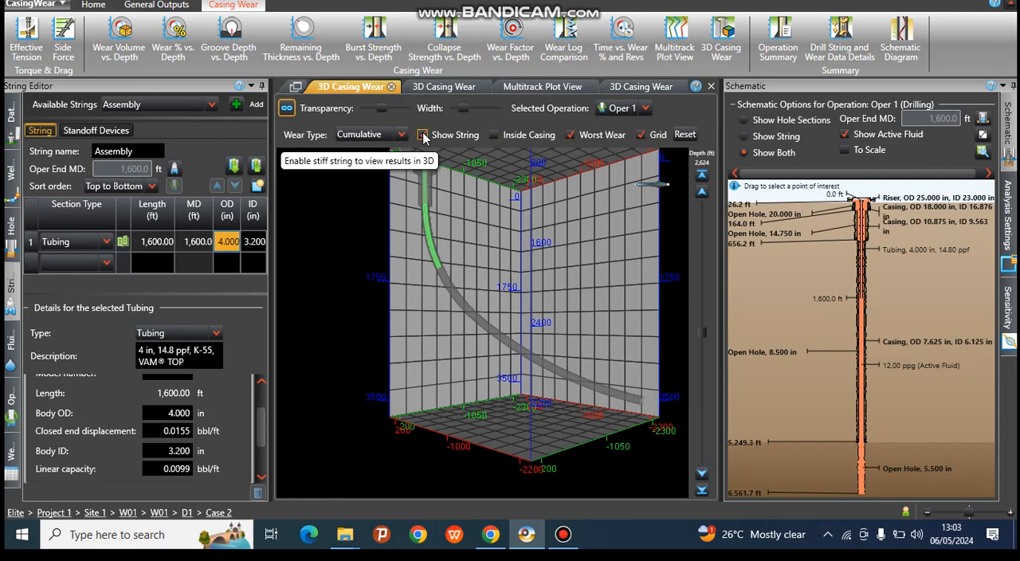
left_click(423, 136)
left_click(423, 136)
Step: Move the 3D Casing Wear view up to 1,994 ft and examine the string and wellbore from several angles
left_click(701, 193)
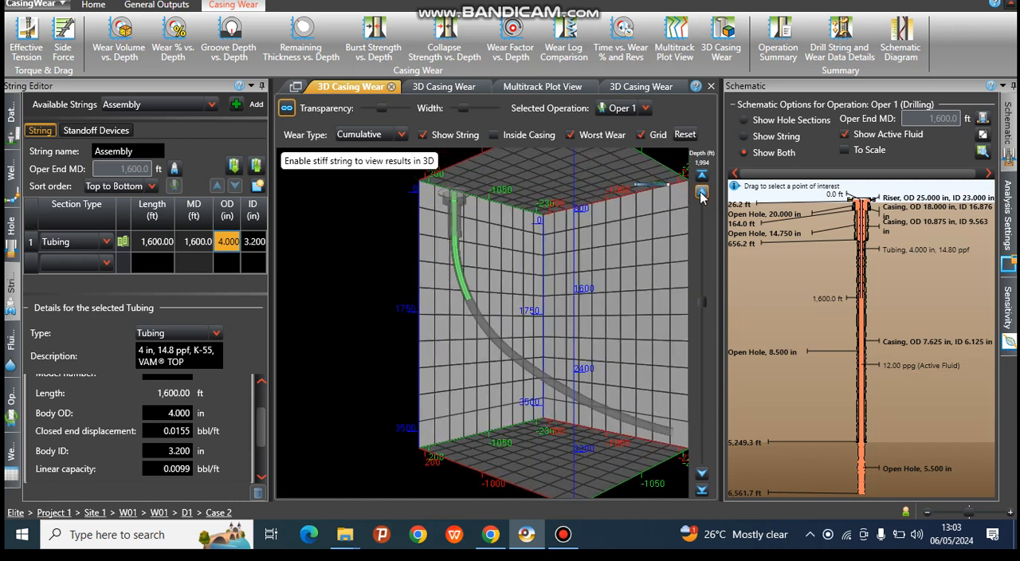
left_click_drag(558, 296, 530, 369)
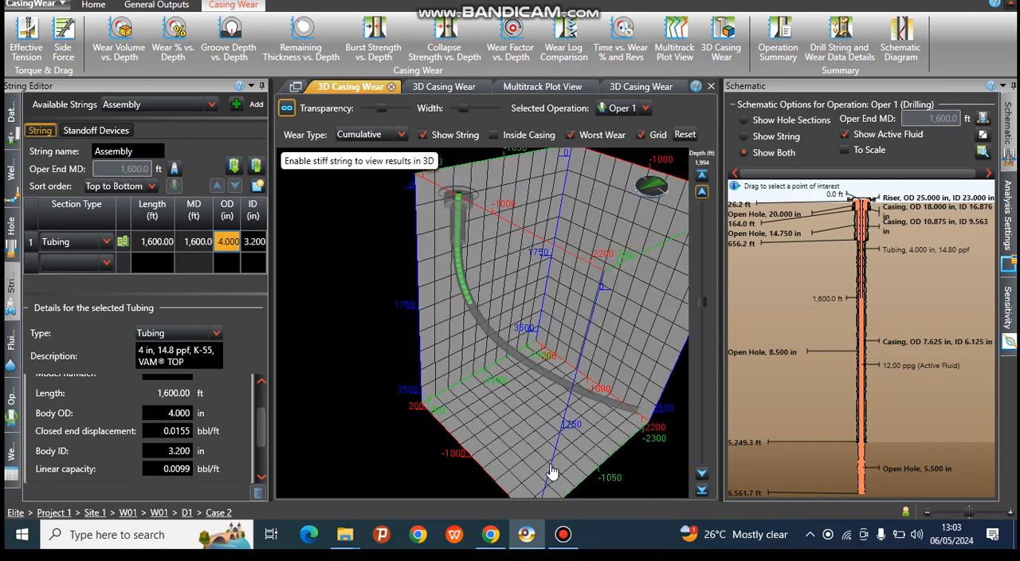
left_click_drag(529, 394, 581, 379)
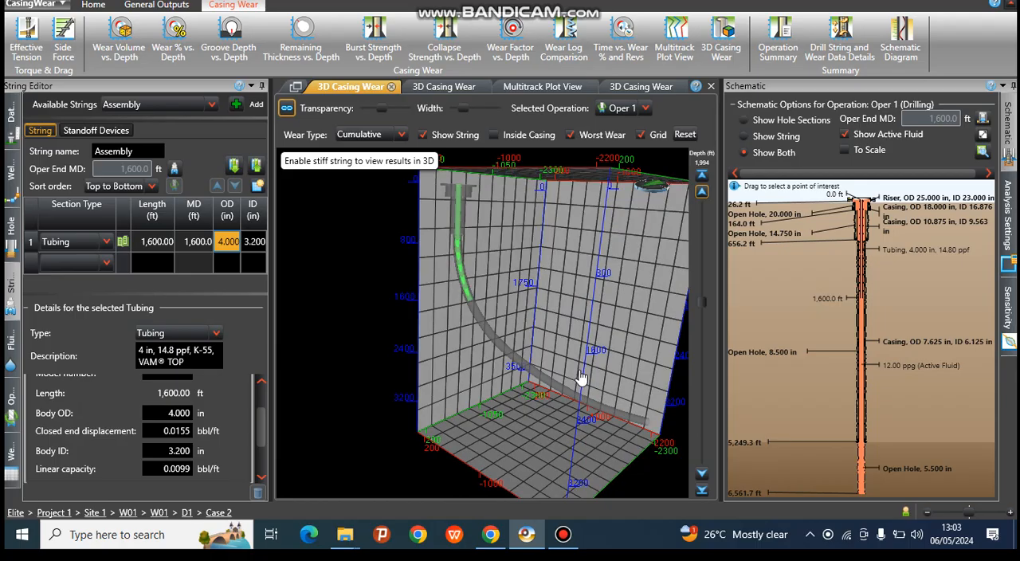
Step: Try to execute the Casing Wear Detail Report with all sections included, covering Oper 1, the output plots and the schematic graph
left_click_drag(557, 343, 485, 380)
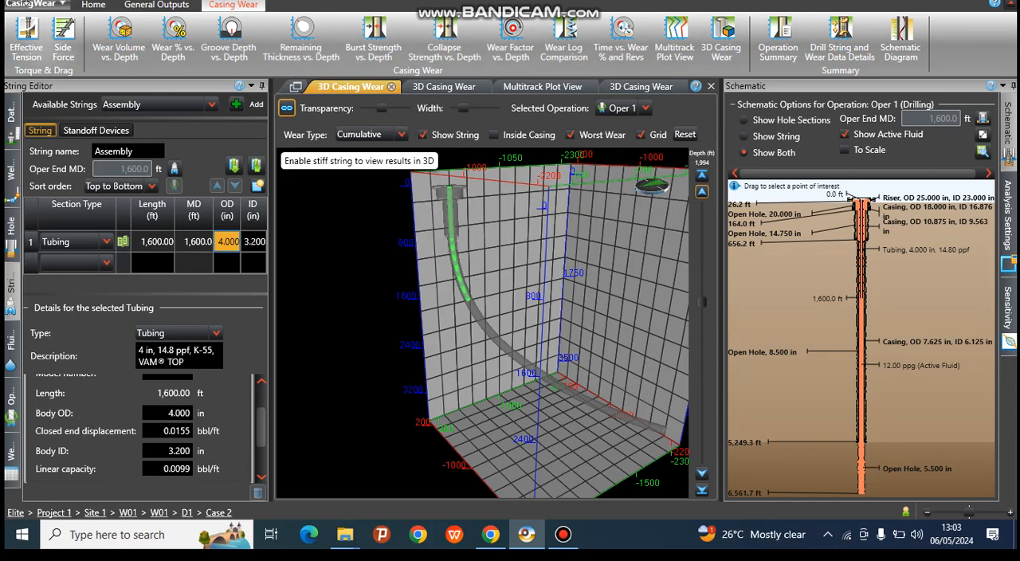
left_click(93, 6)
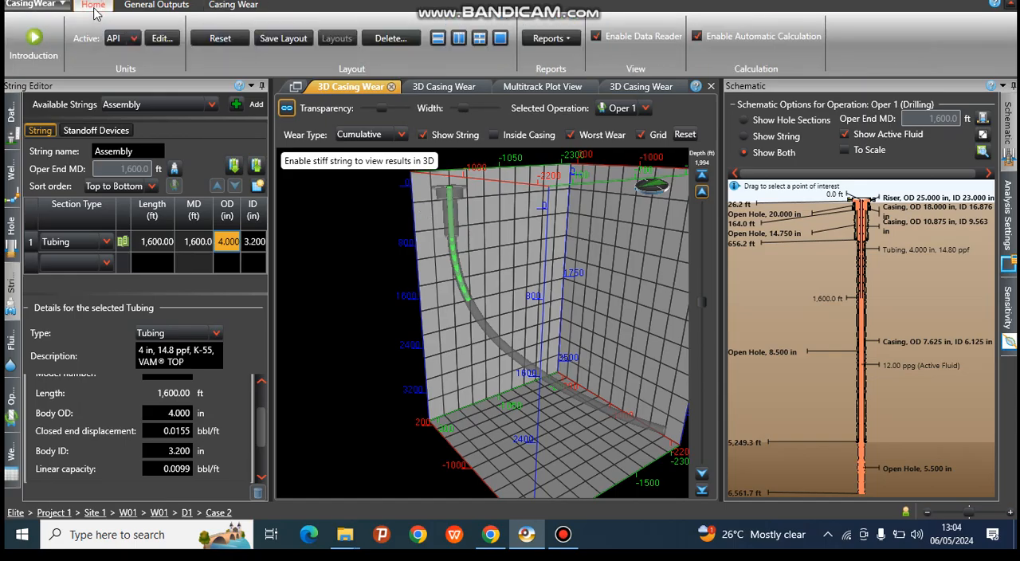
left_click(550, 39)
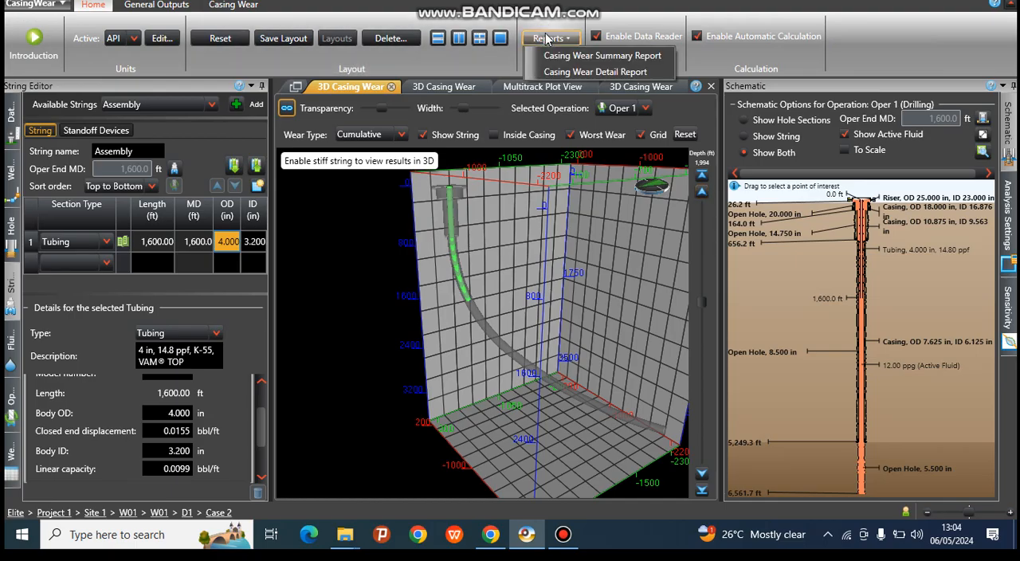
left_click(608, 71)
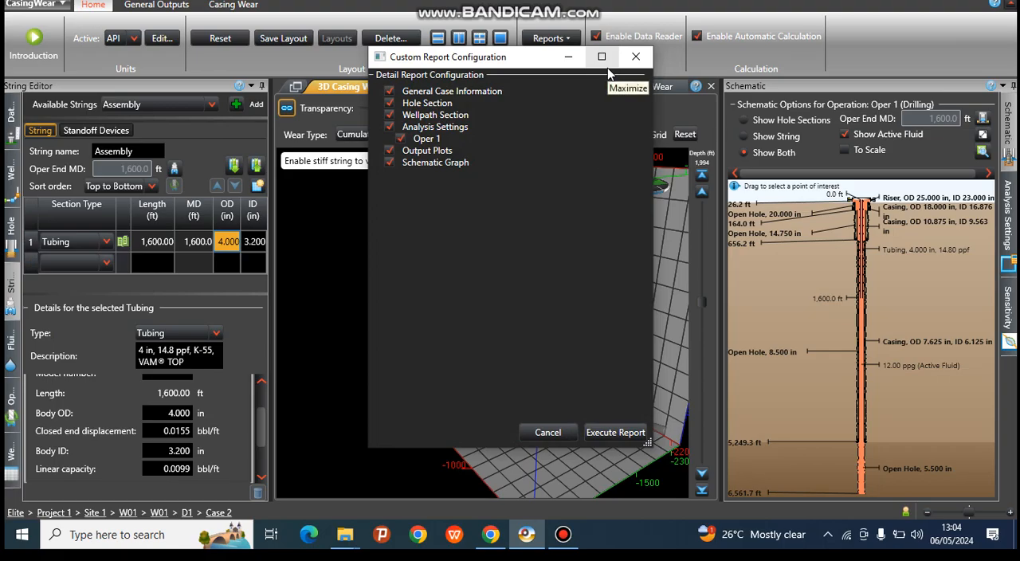
left_click(610, 430)
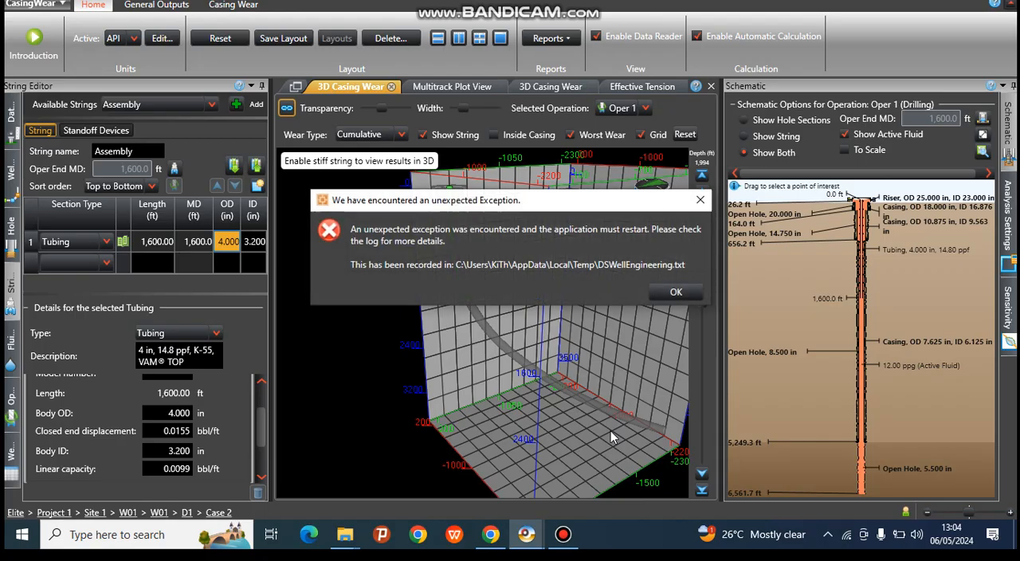
left_click(676, 292)
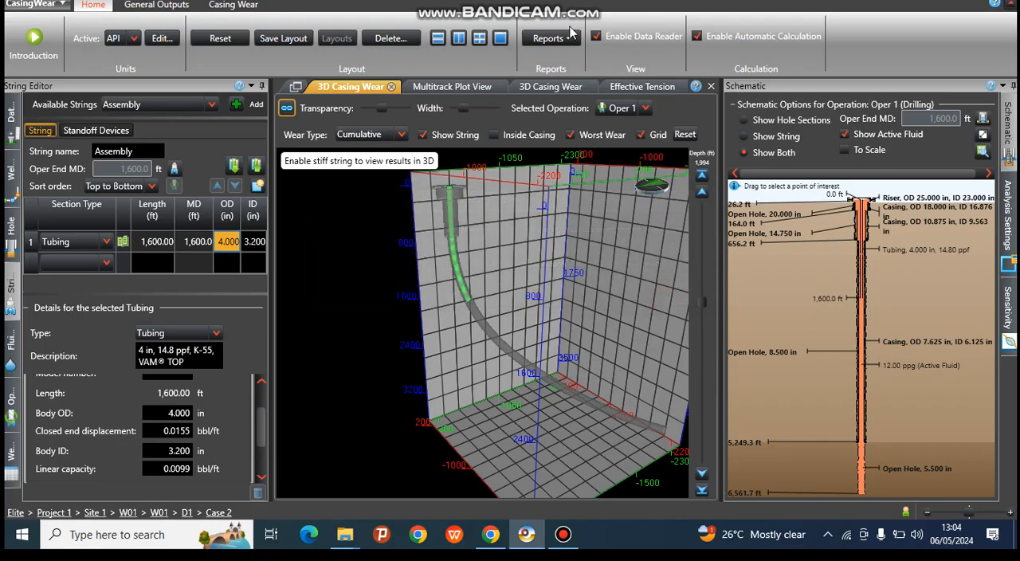